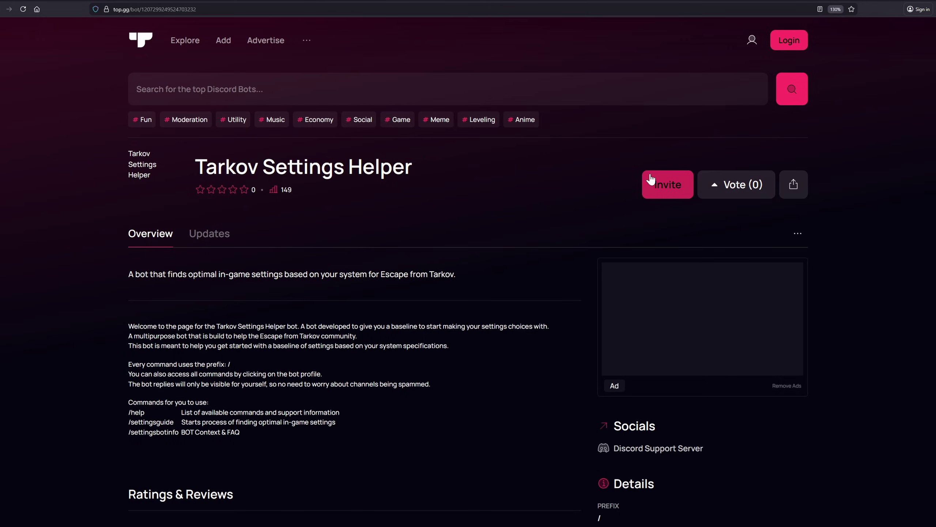
# - Invite the Tarkov Settings Helper bot from its page and open the list of servers it can join
pyautogui.click(650, 179)
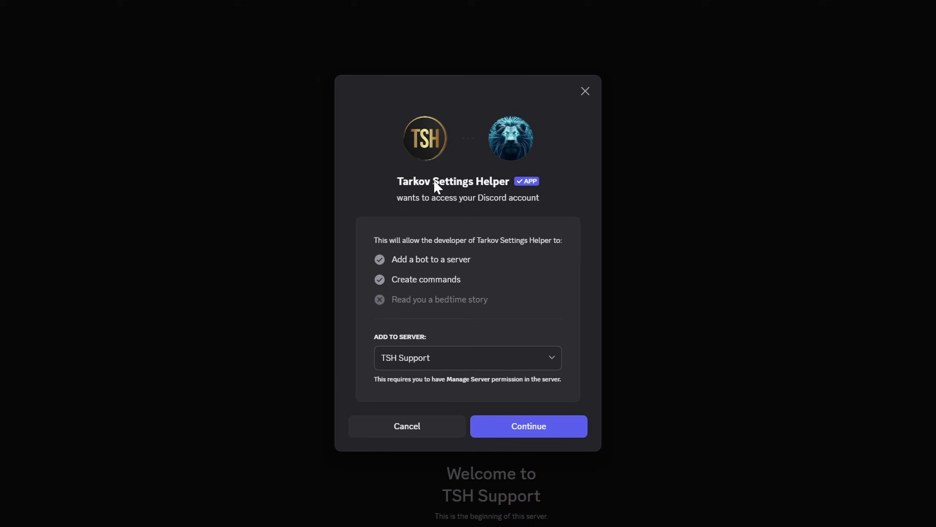
pyautogui.click(541, 359)
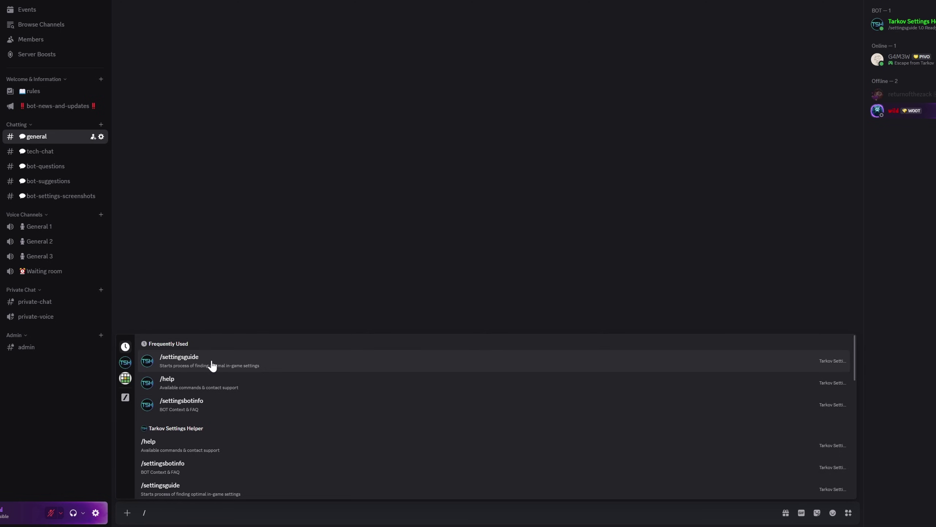
# - Run the bot's /settingsguide command in the general channel of the TSH Support server, starting it from the bot's profile
pyautogui.click(183, 360)
pyautogui.press('Return')
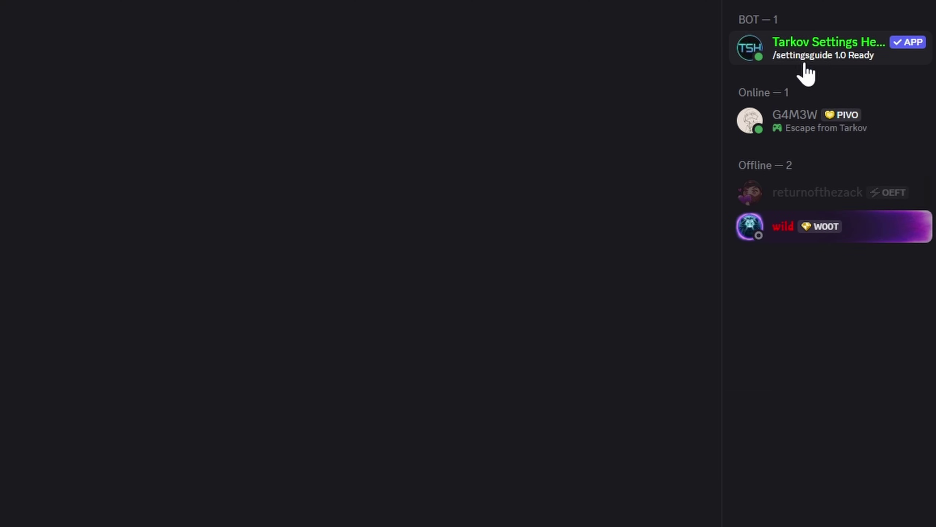
pyautogui.click(802, 48)
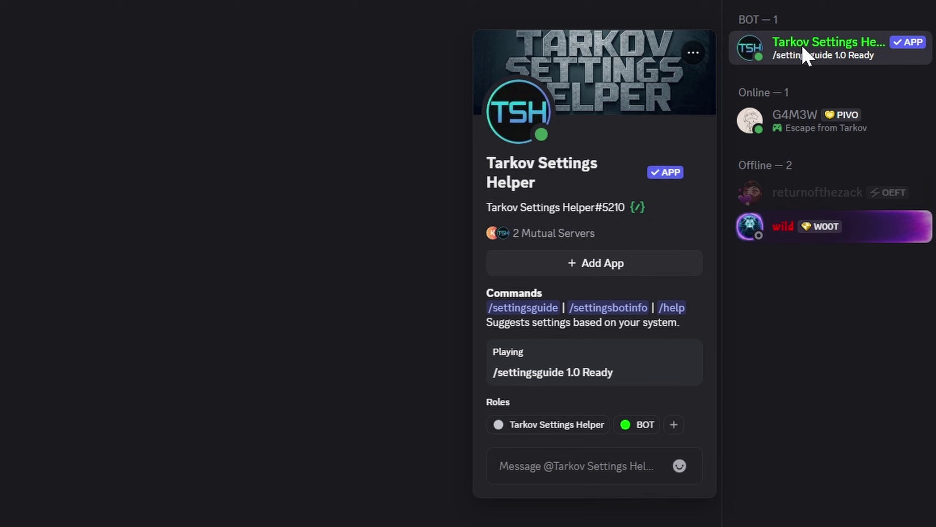
pyautogui.click(512, 312)
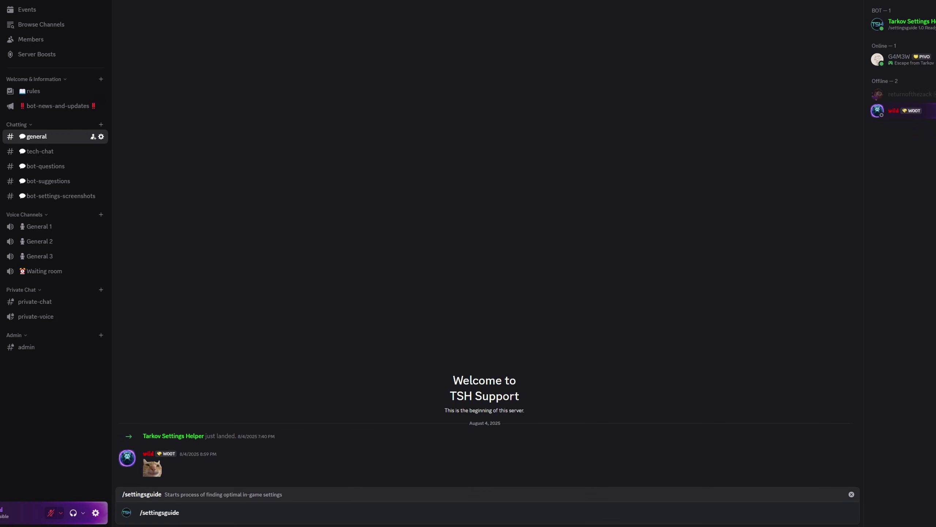
pyautogui.press('Return')
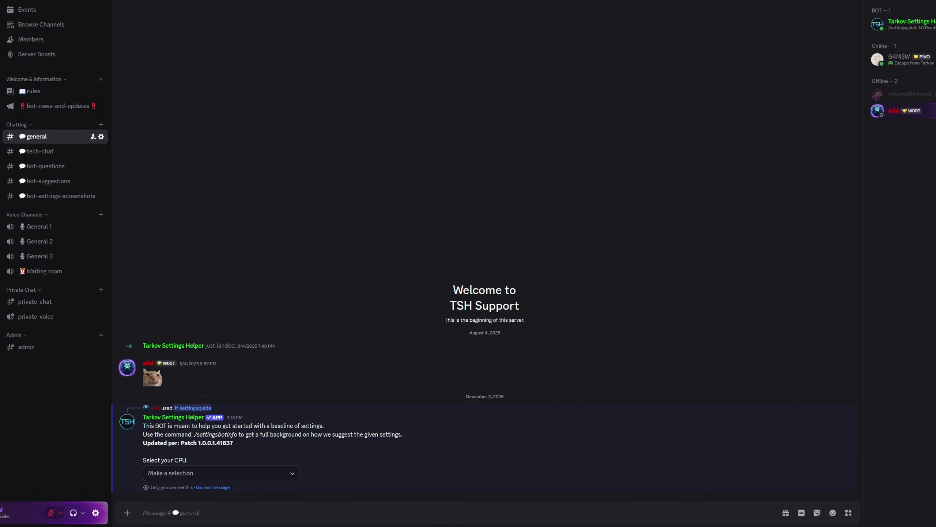
# - Answer the bot's hardware questions with AMD 7000X3D as the CPU and 32GB+ as the RAM size
pyautogui.click(249, 477)
pyautogui.scroll(-3, 263, 432)
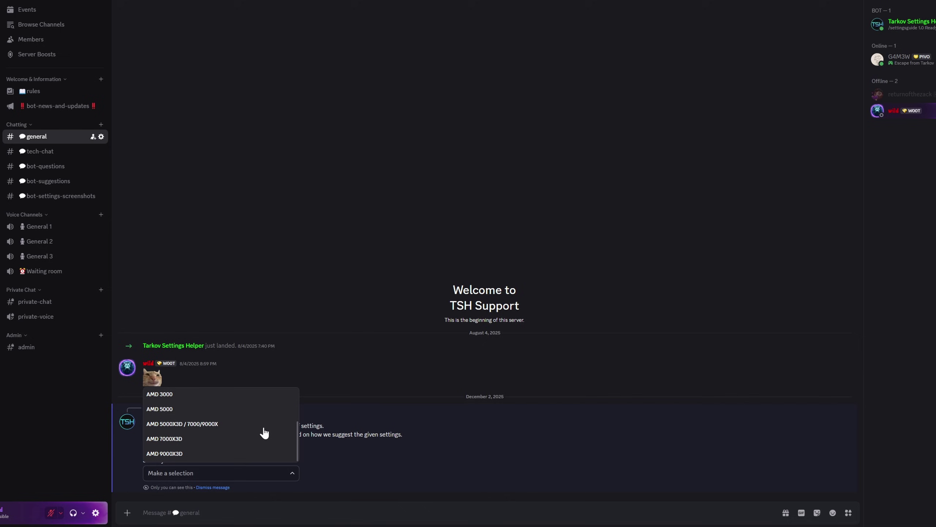
pyautogui.scroll(3, 252, 432)
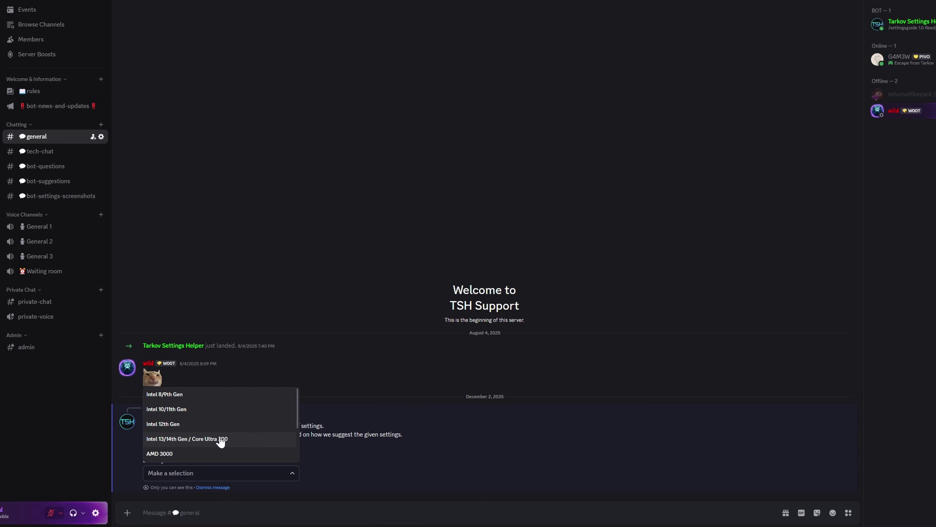
pyautogui.scroll(-1, 220, 440)
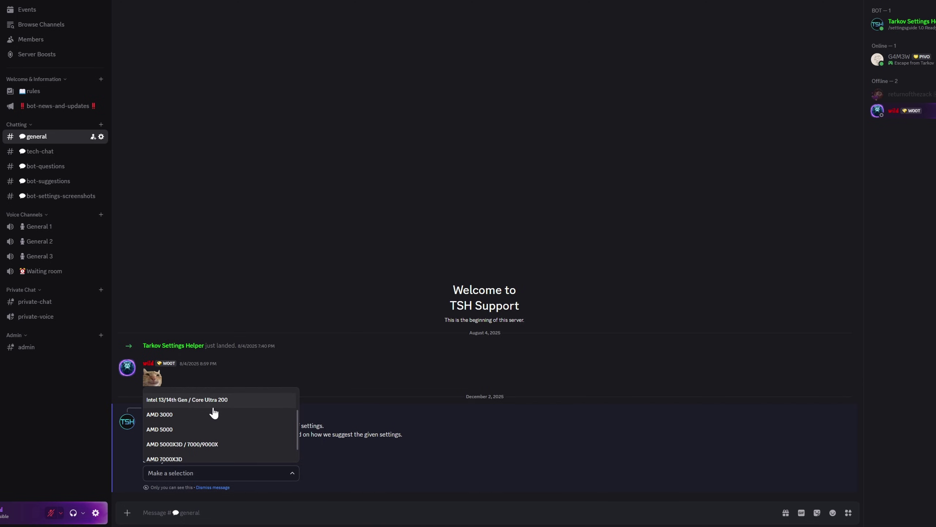
pyautogui.scroll(-1, 199, 444)
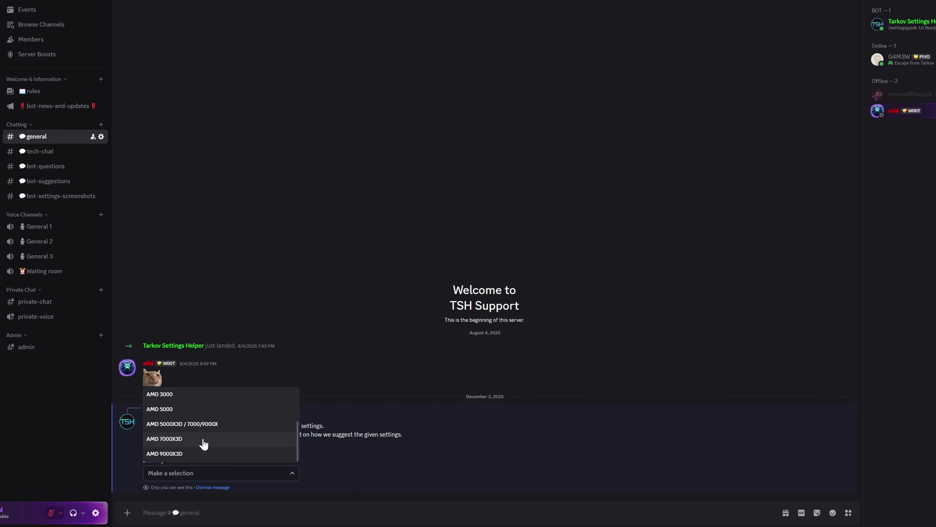
pyautogui.click(187, 441)
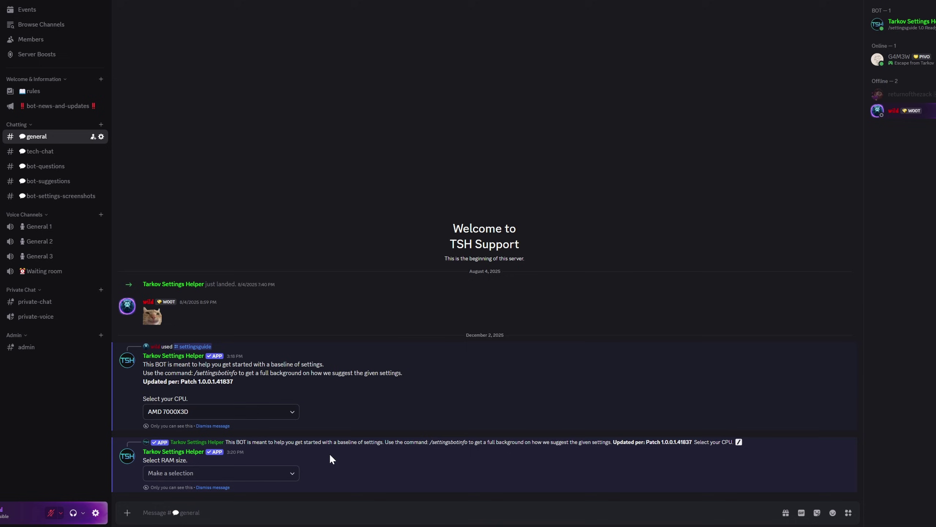
pyautogui.click(285, 474)
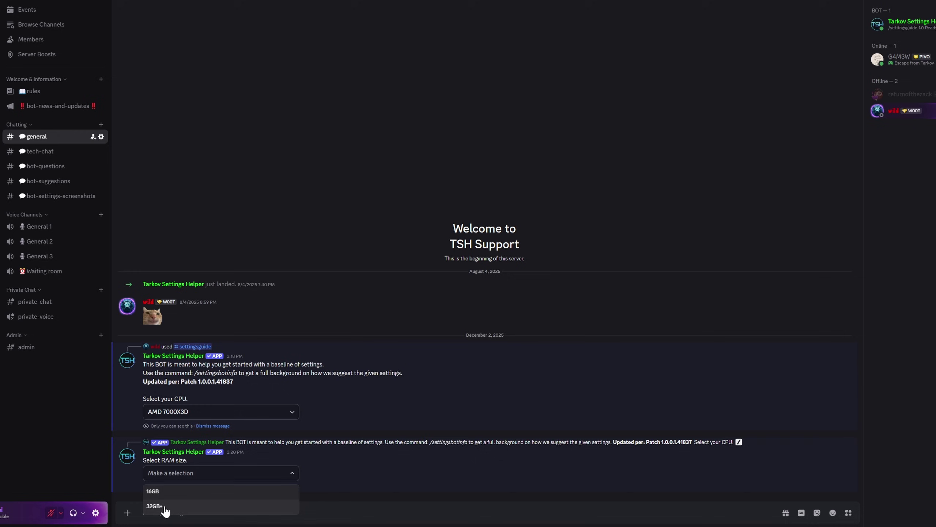
pyautogui.click(167, 508)
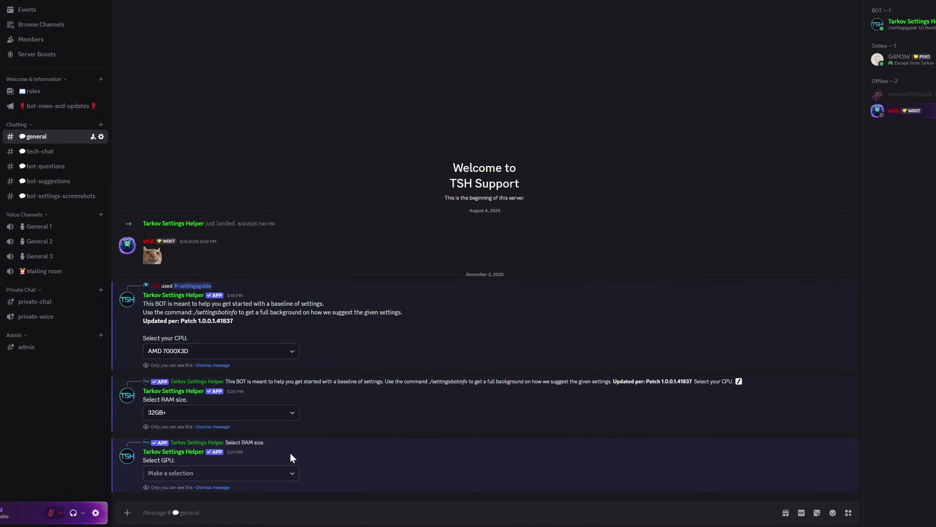
# - Choose the NVIDIA4070TI-S/4080/5070Ti/5080/AMD7900XT/9070-XT group as the GPU for the bot's settings guide
pyautogui.click(286, 473)
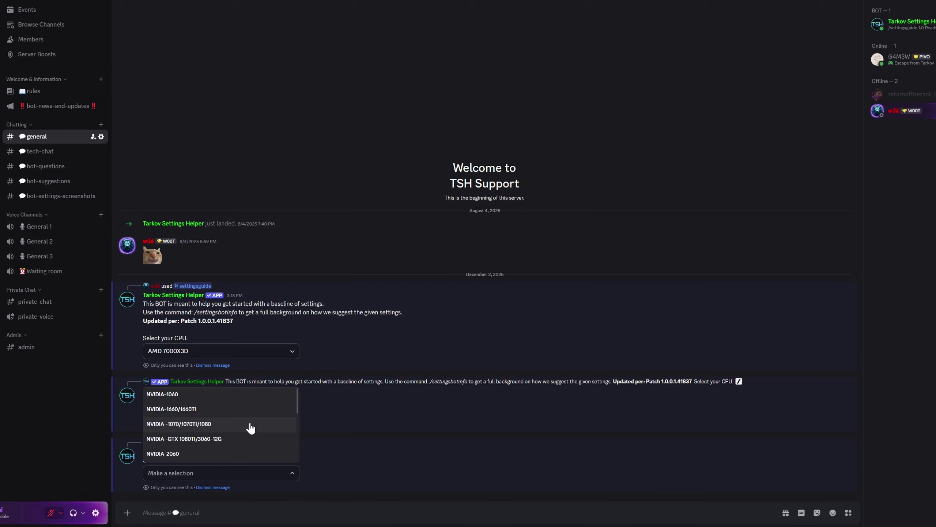
pyautogui.scroll(-2, 250, 423)
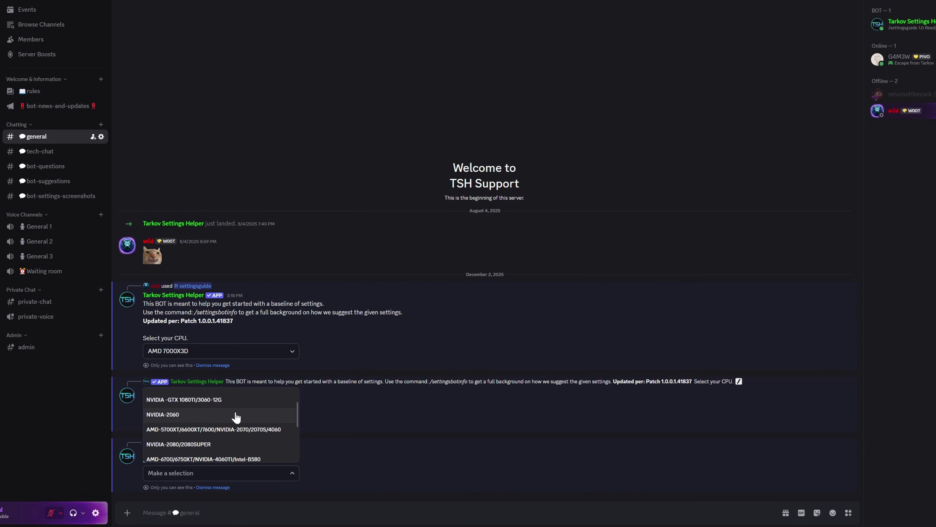
pyautogui.scroll(-2, 236, 416)
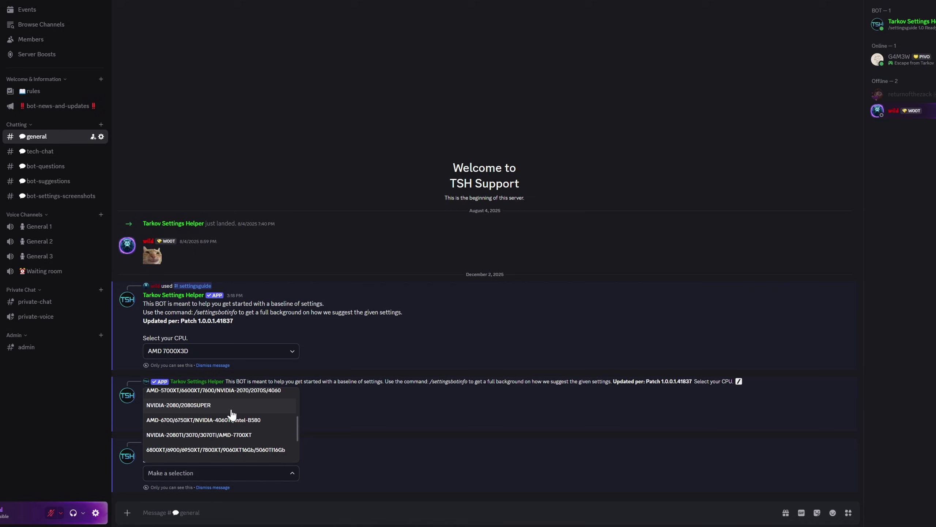
pyautogui.scroll(-1, 231, 413)
pyautogui.scroll(-1, 230, 412)
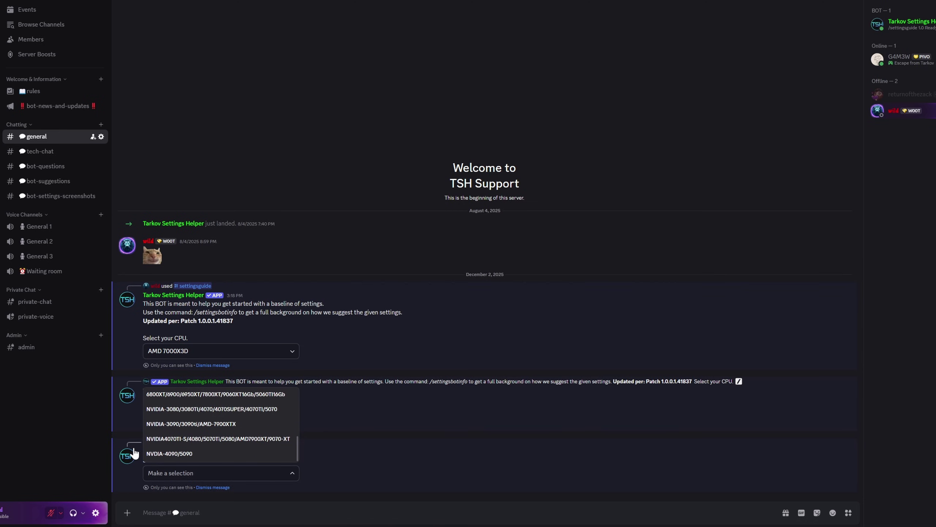
pyautogui.click(203, 441)
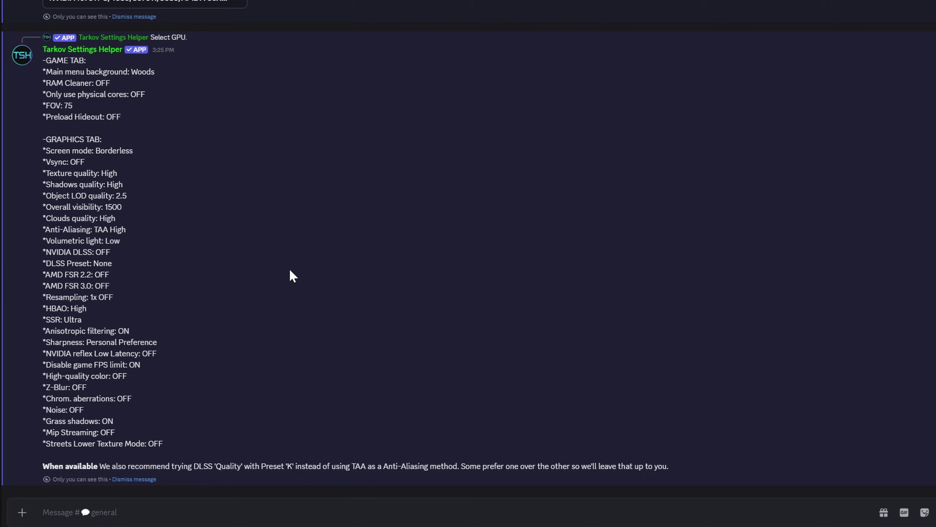
# - Review the bot's private replies and recommended settings, and dismiss the recommendation, GPU and RAM replies
pyautogui.scroll(5, 289, 269)
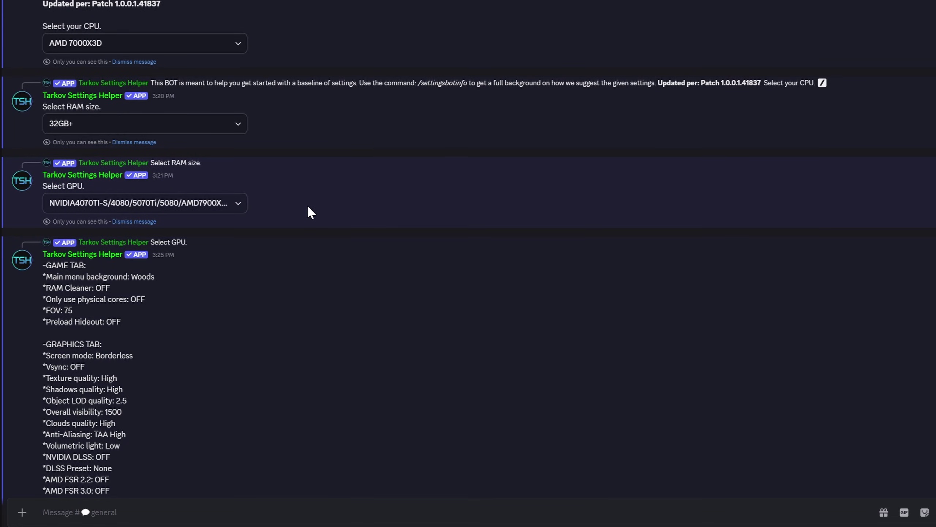
pyautogui.moveTo(53, 62); pyautogui.dragTo(108, 62)
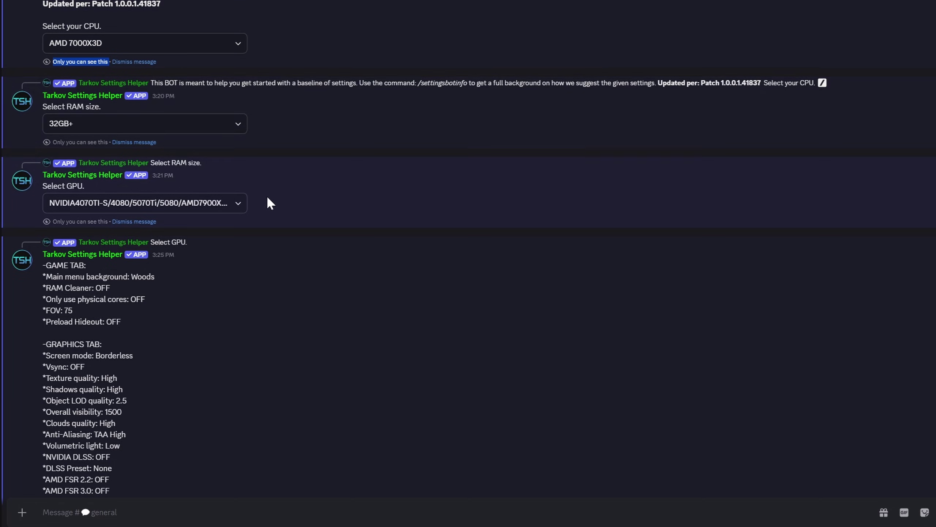
pyautogui.scroll(-5, 236, 199)
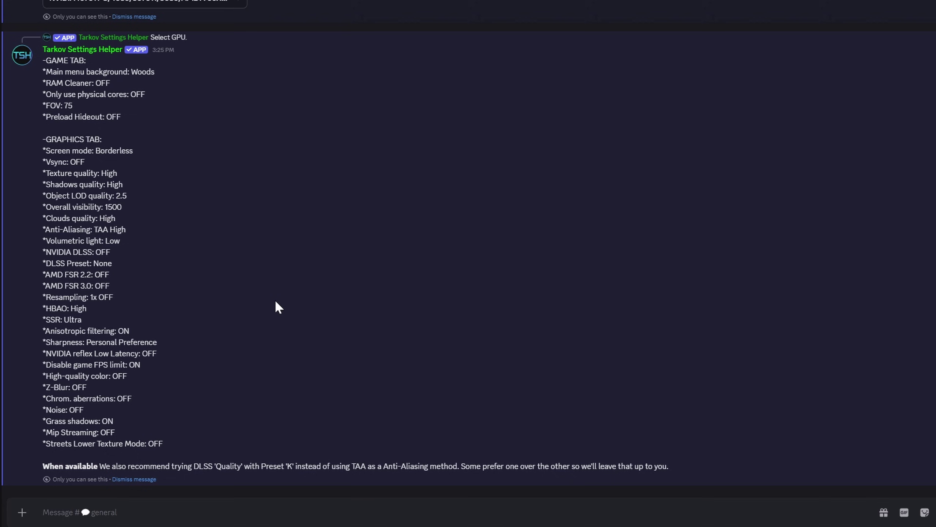
pyautogui.click(130, 479)
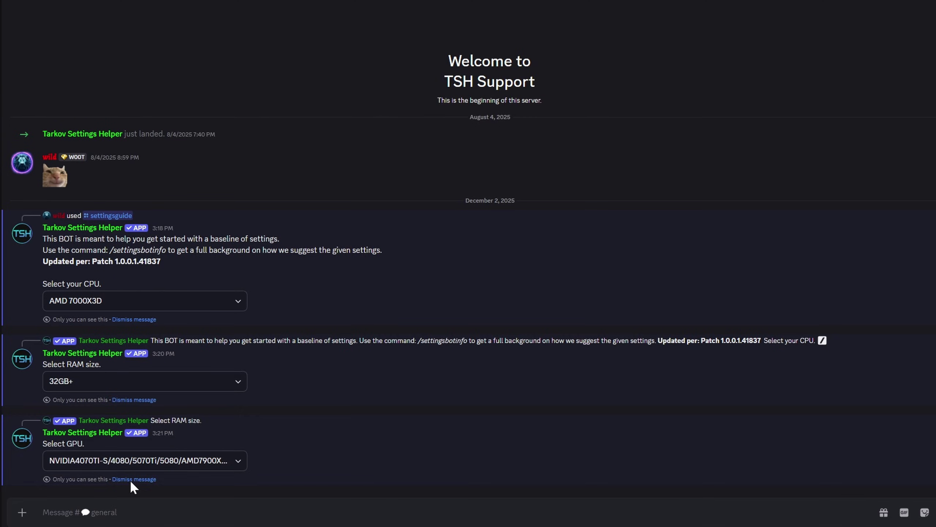
pyautogui.click(131, 479)
pyautogui.click(132, 480)
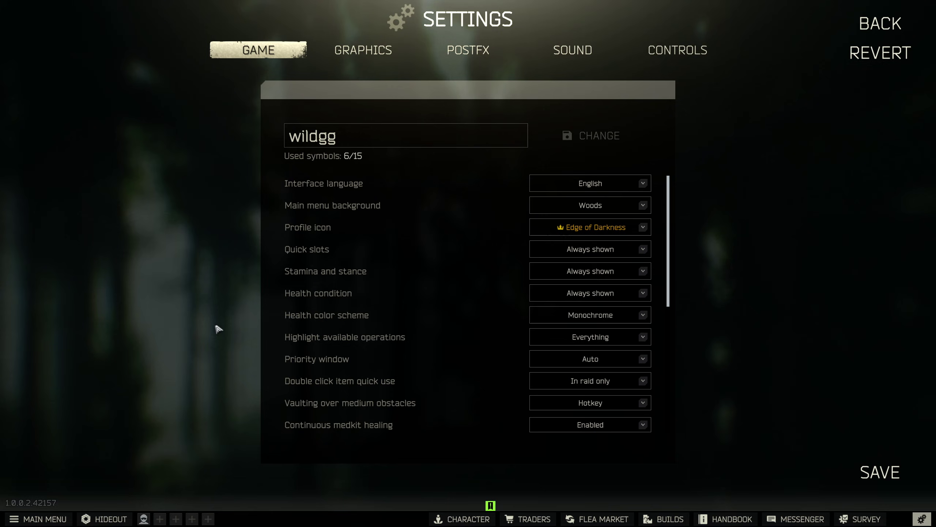
# - In the Escape from Tarkov game settings, examine the main menu background options and the remaining entries
pyautogui.click(642, 205)
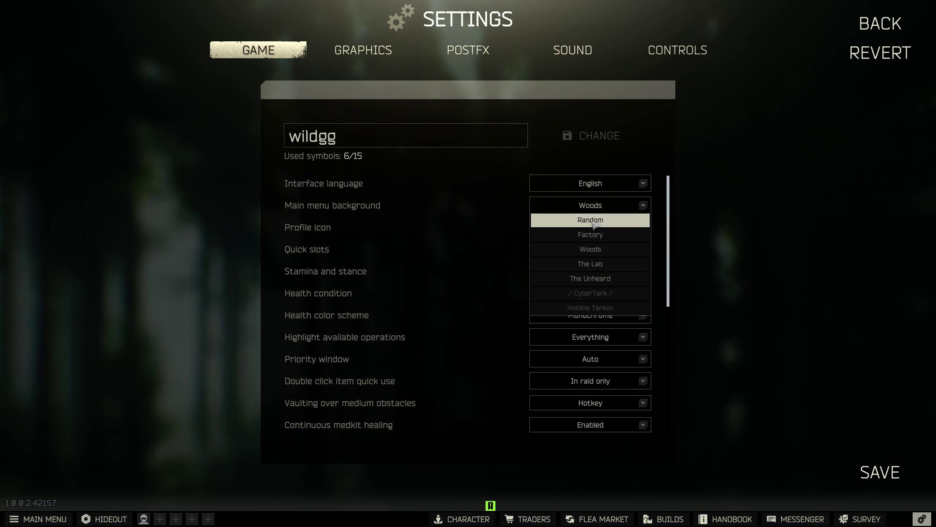
pyautogui.click(597, 279)
pyautogui.scroll(-10, 626, 291)
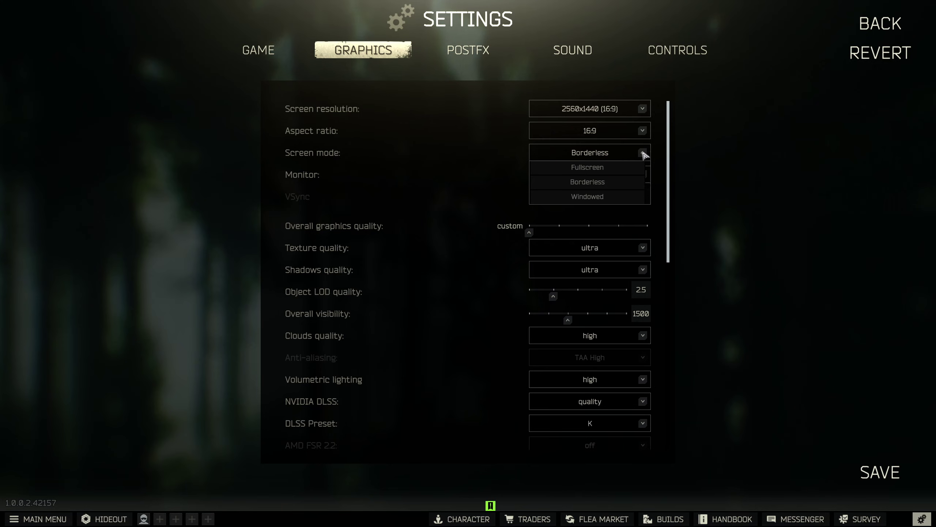
# - Examine the texture quality, anti-aliasing and NVIDIA Reflex Low Latency options in the graphics settings
pyautogui.click(649, 248)
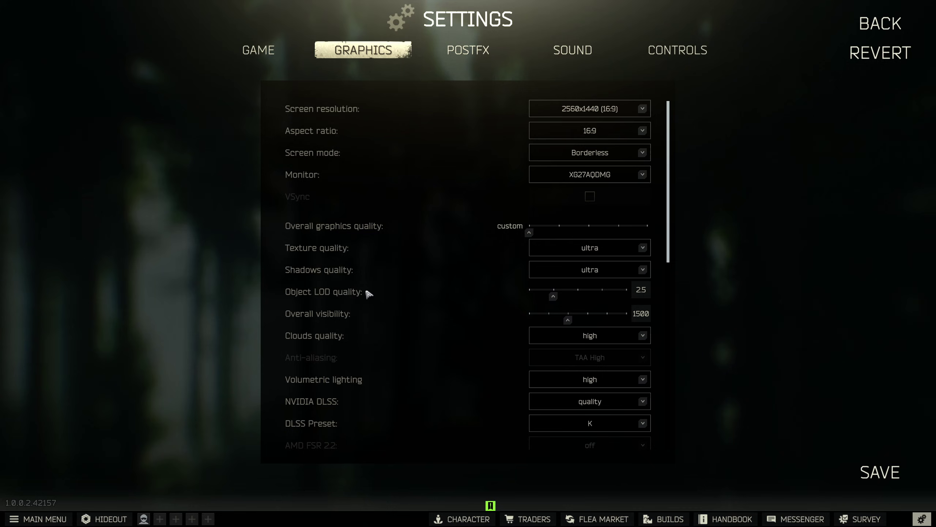
pyautogui.scroll(-2, 368, 294)
pyautogui.click(643, 297)
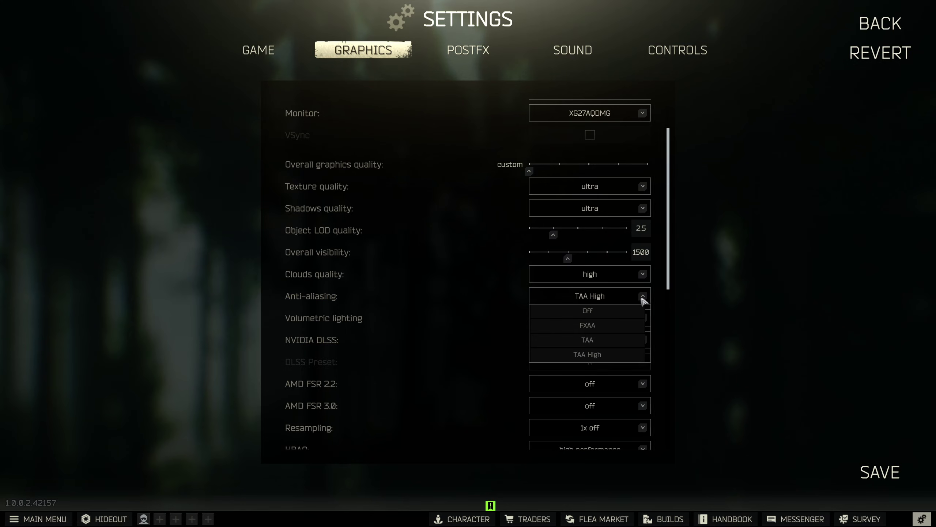
pyautogui.scroll(-6, 643, 301)
pyautogui.click(608, 258)
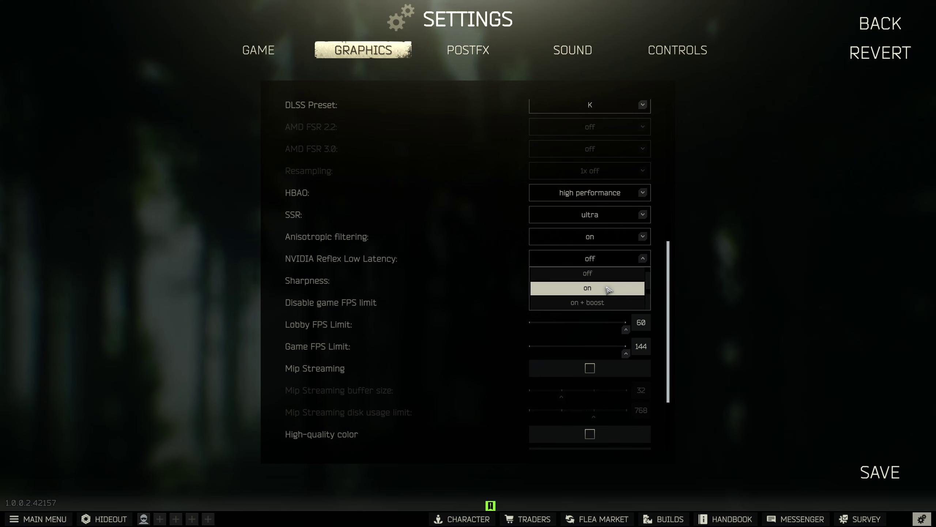
# - Set volumetric lighting to low, check the remaining graphics options, and return to the game's main menu
pyautogui.scroll(5, 608, 291)
pyautogui.click(596, 251)
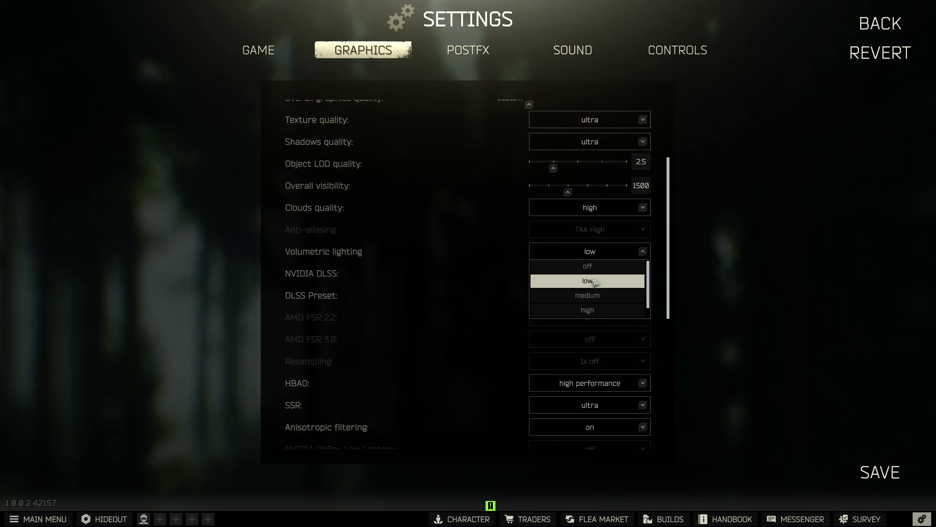
pyautogui.click(595, 282)
pyautogui.scroll(-5, 519, 265)
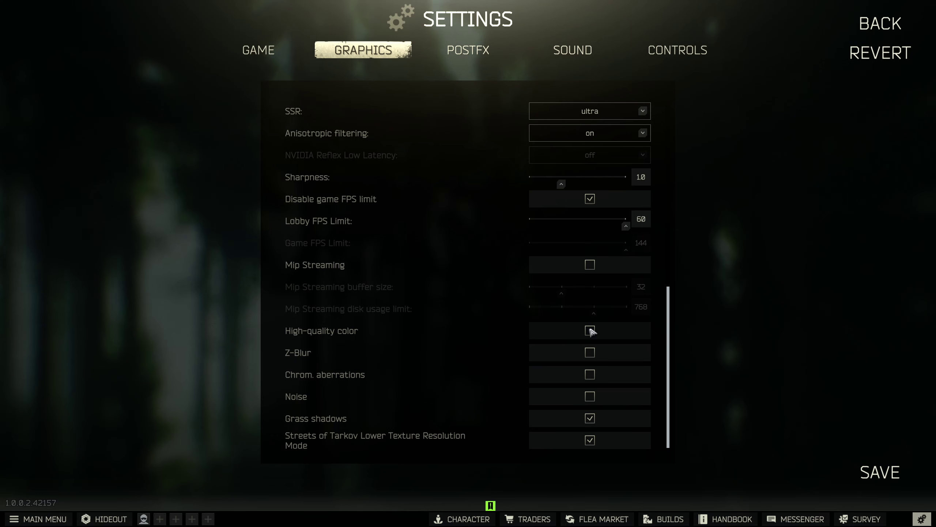
pyautogui.press('Escape')
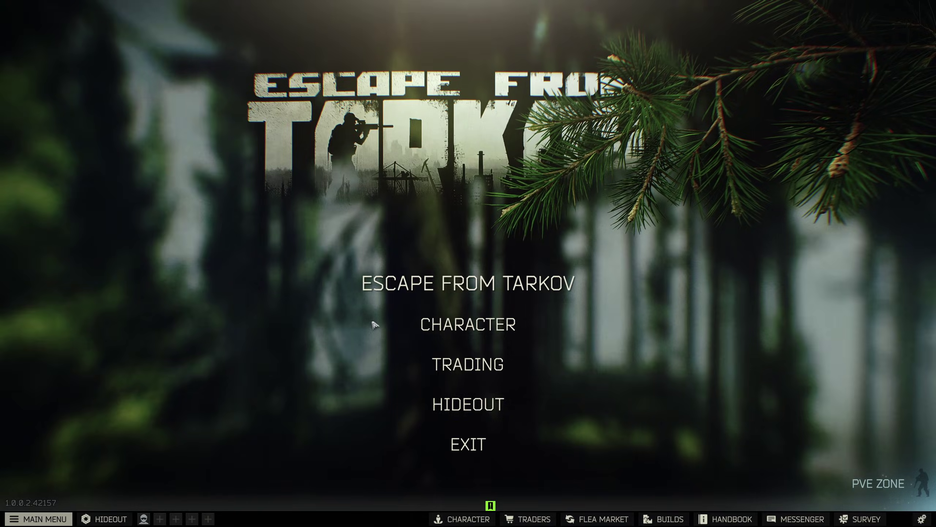